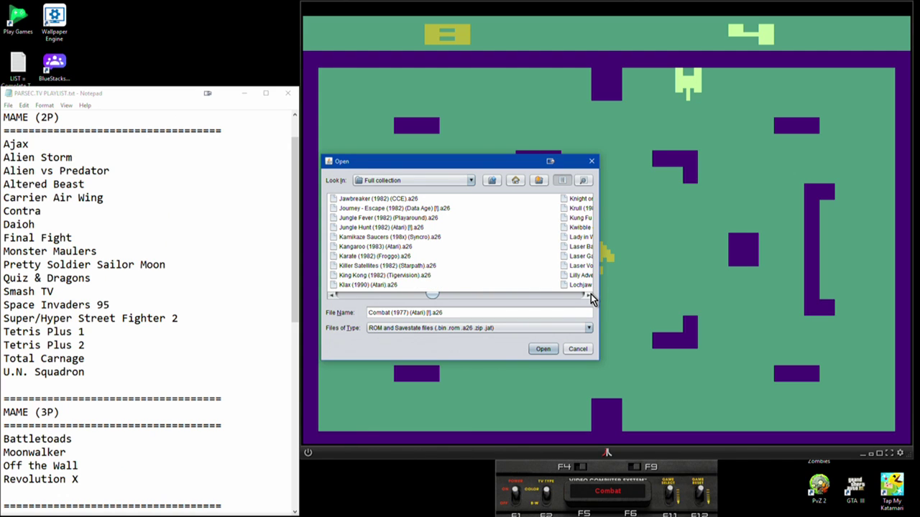
Load the 'M.A.S.H. (1982) (20th Century Fox).a26' cartridge from the Open dialog's file list
click(590, 294)
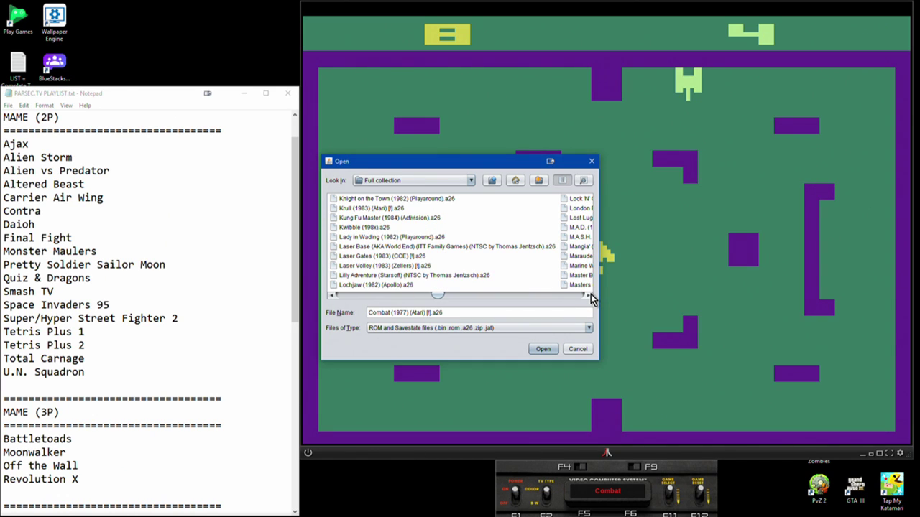
click(589, 295)
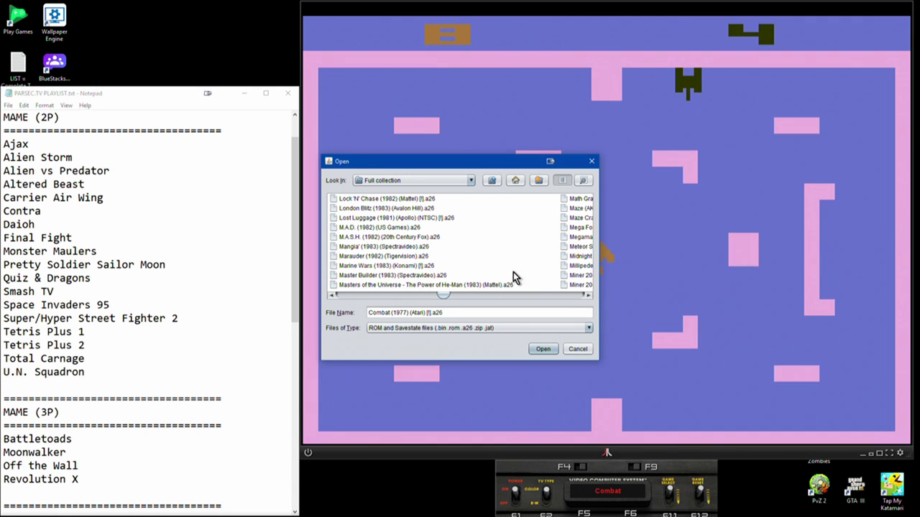
click(414, 238)
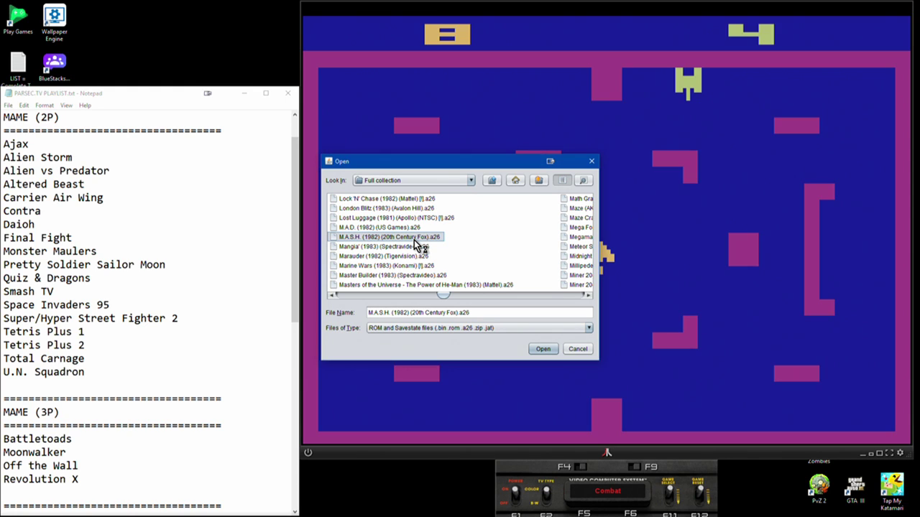
click(421, 239)
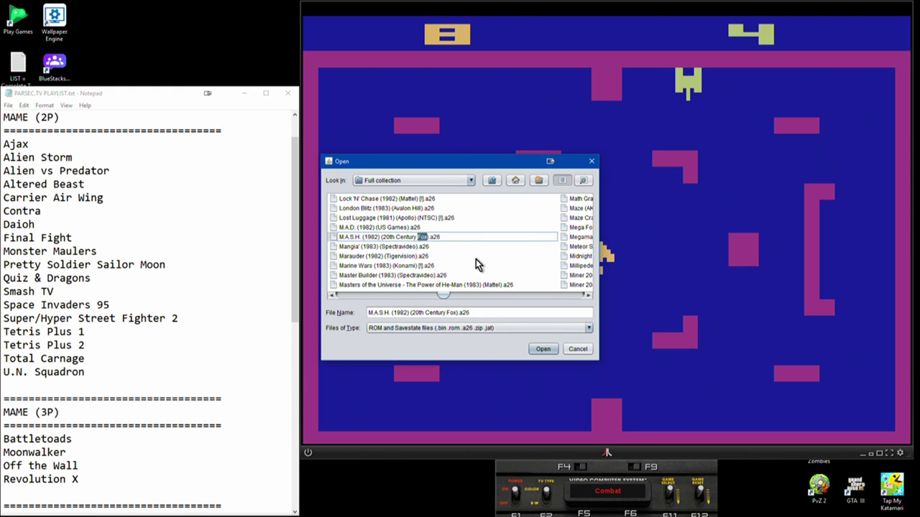
key(Escape)
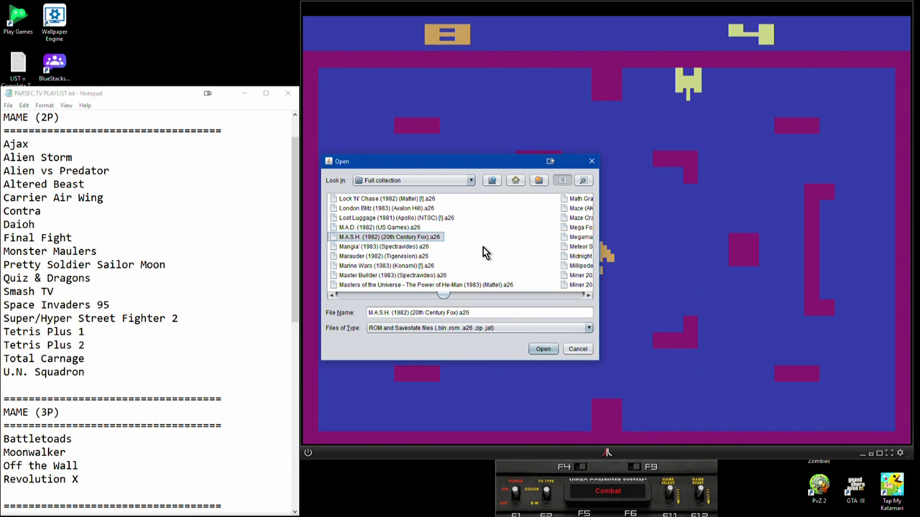
key(Return)
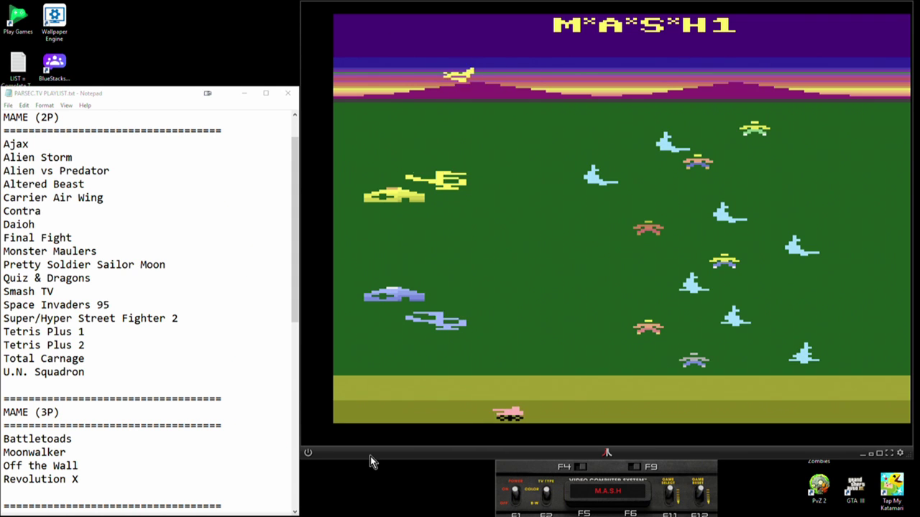
Reset the console to start a two-player M*A*S*H game, then switch on the debug palette
key(F12)
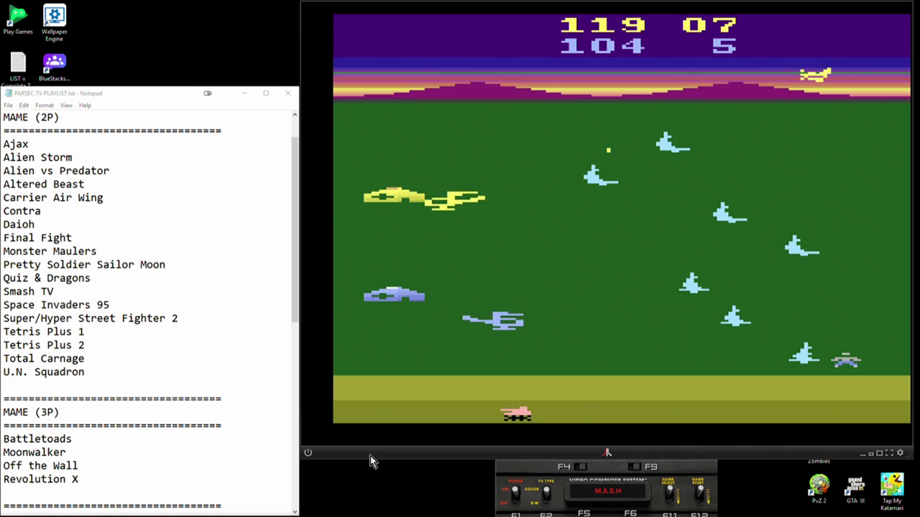
key(alt+comma)
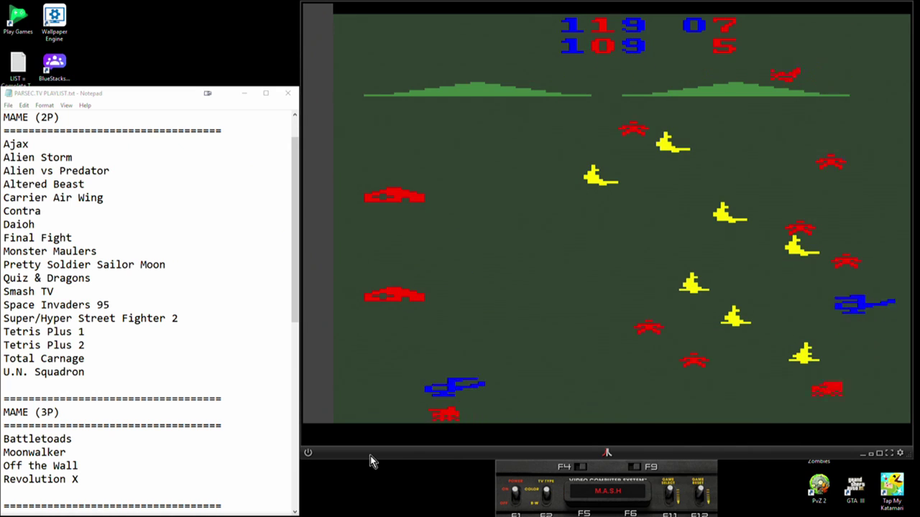
Toggle the console colour mode and keep rescuing soldiers until the operating round begins
key(F2)
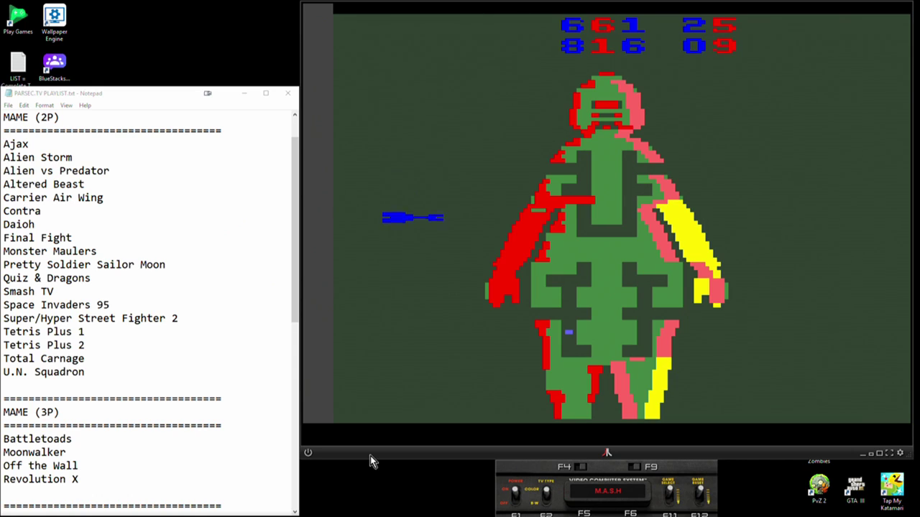
Steer the tweezers into the patient and extract pieces from the chest
key(Down)
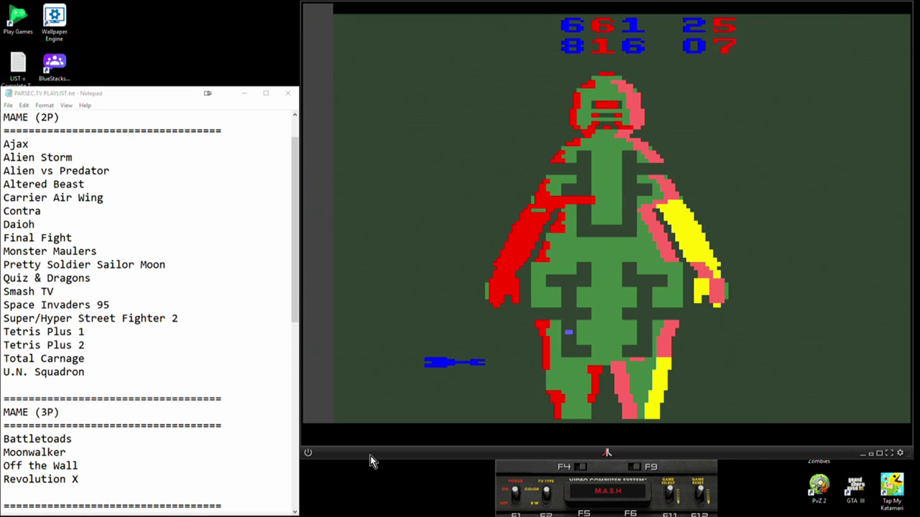
key(Up)
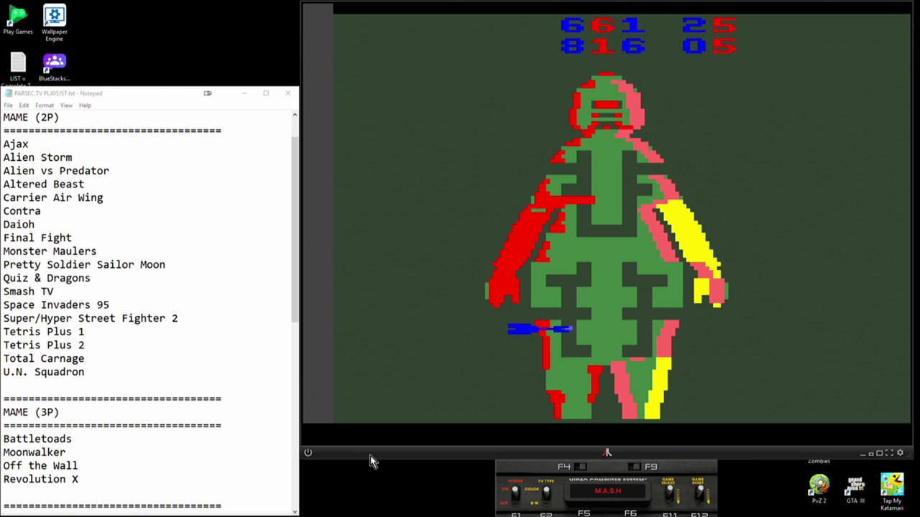
key(Left)
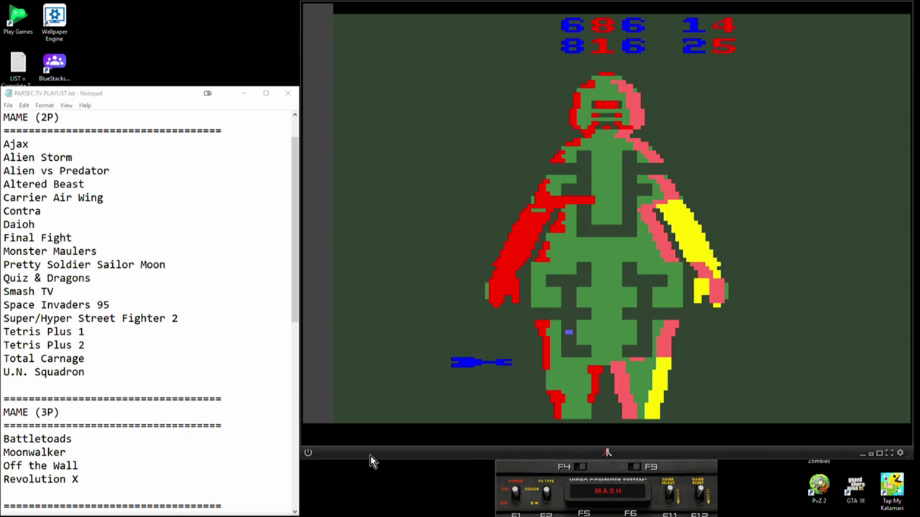
key(Up)
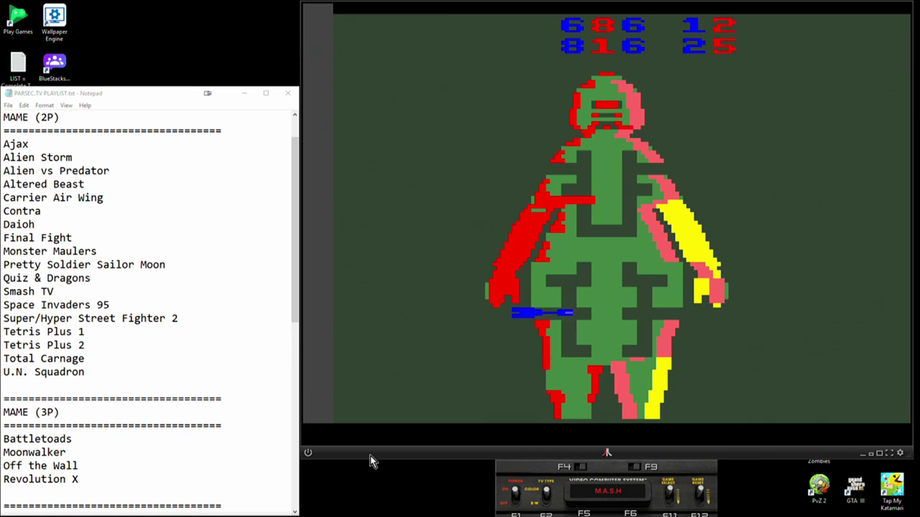
key(Left)
Extract further pieces from the abdomen and torso until the operating round ends
key(Right)
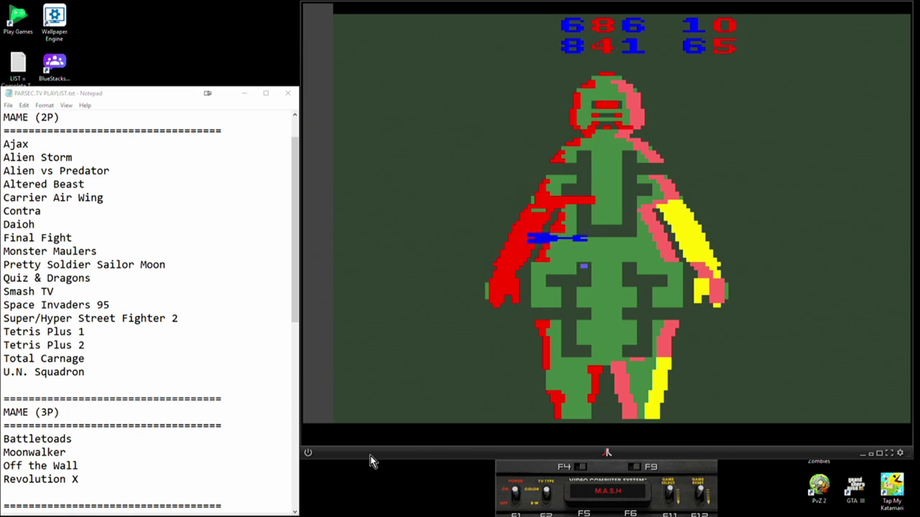
key(Down)
key(Down)
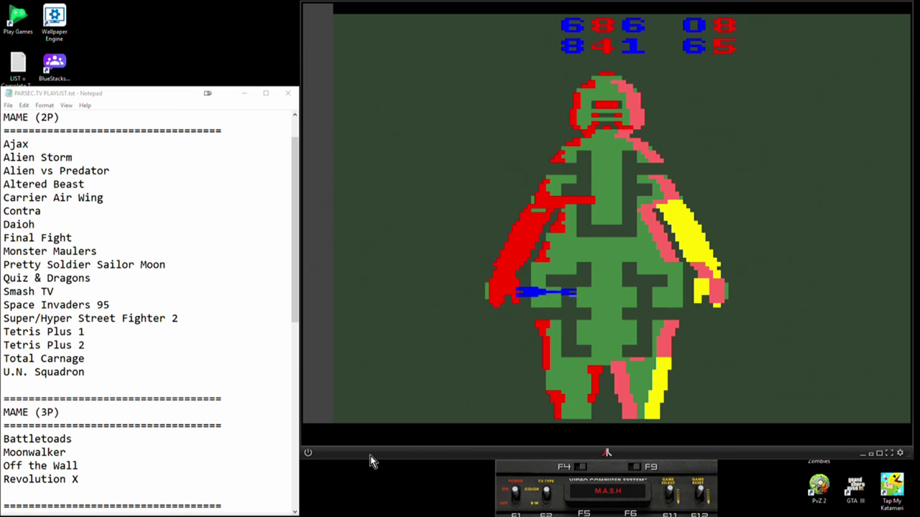
key(Down)
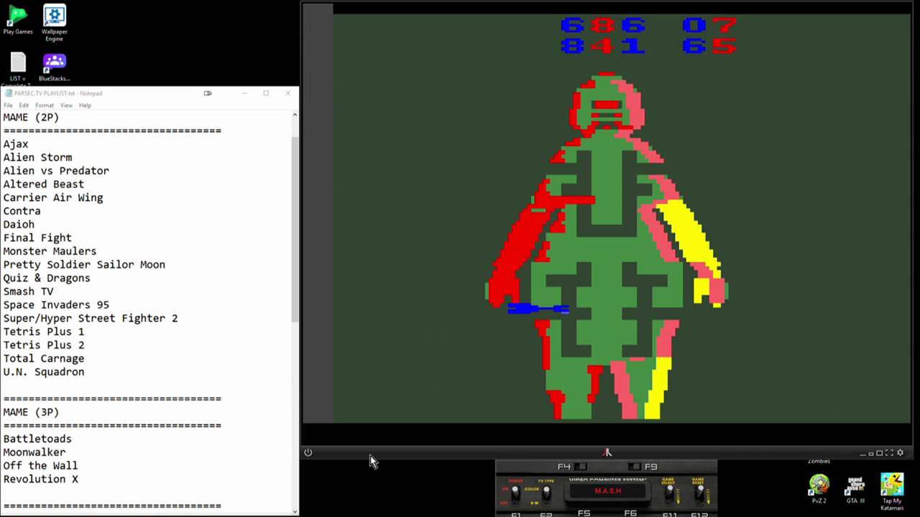
key(Left)
key(Right)
key(Up)
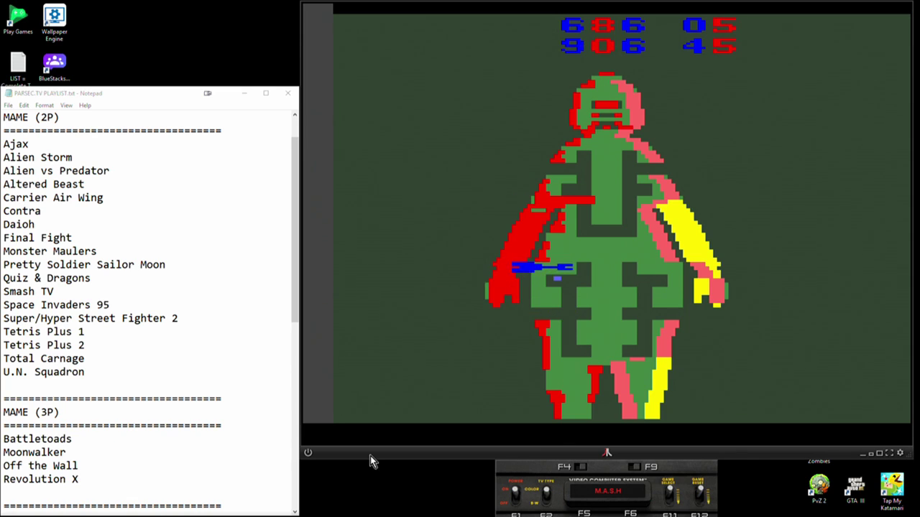
key(Down)
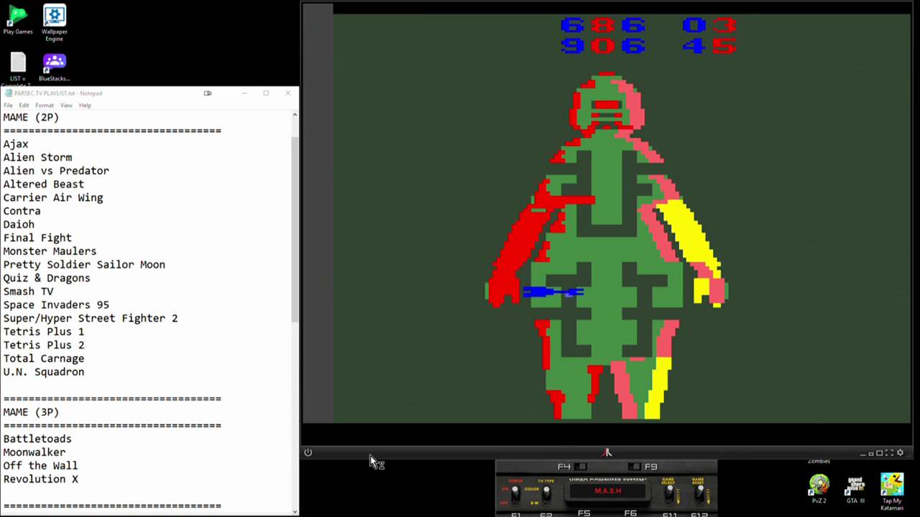
key(Left)
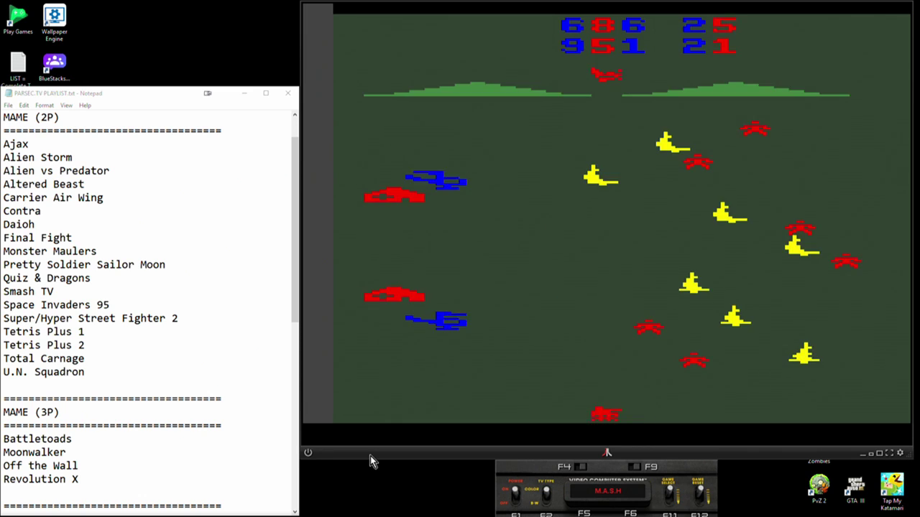
Fly the helicopter to pick up the last soldiers until the score hits 999, then close Javatari
key(Right)
key(Down)
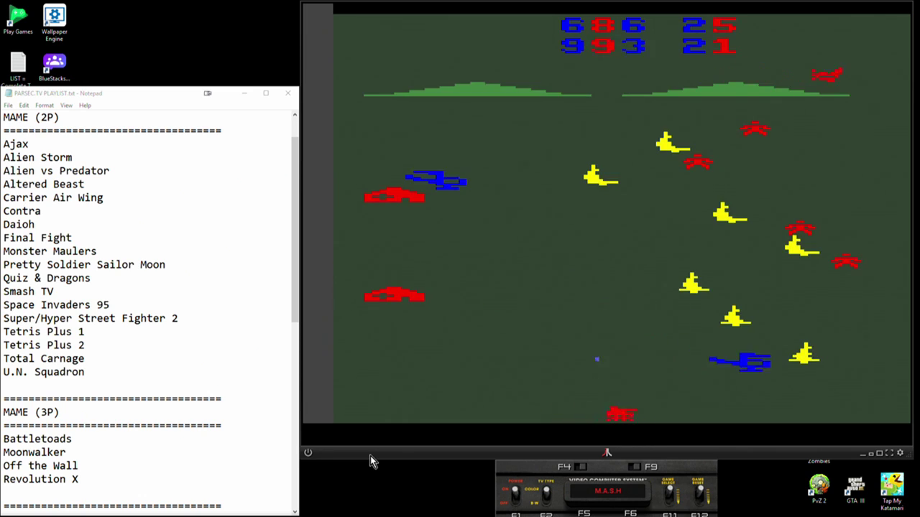
key(Up)
key(Up)
key(Right)
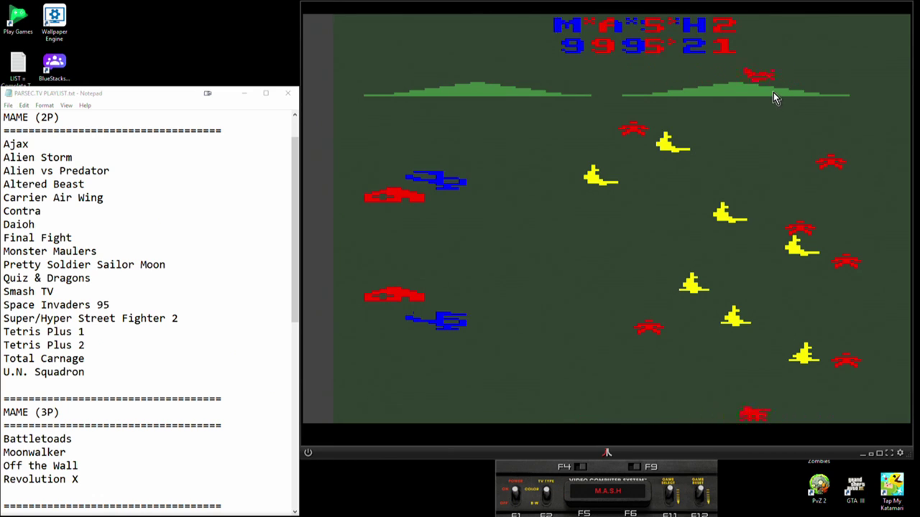
key(Escape)
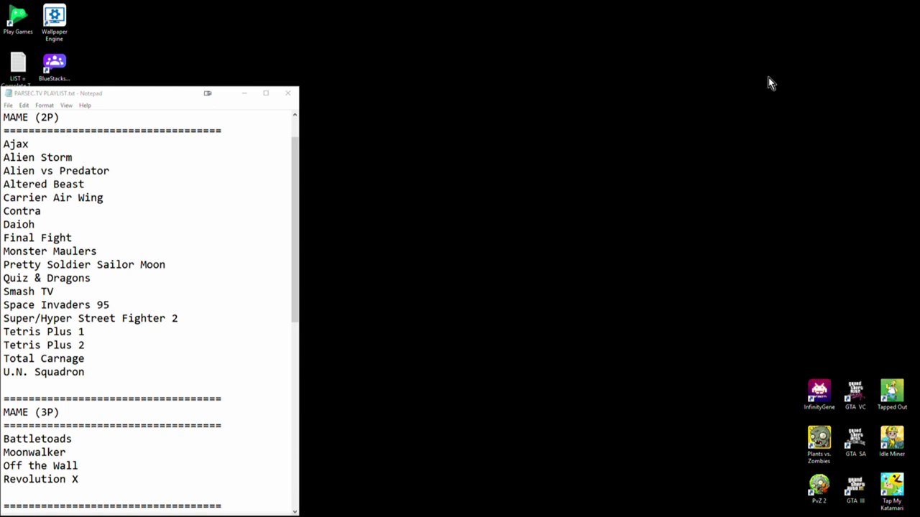